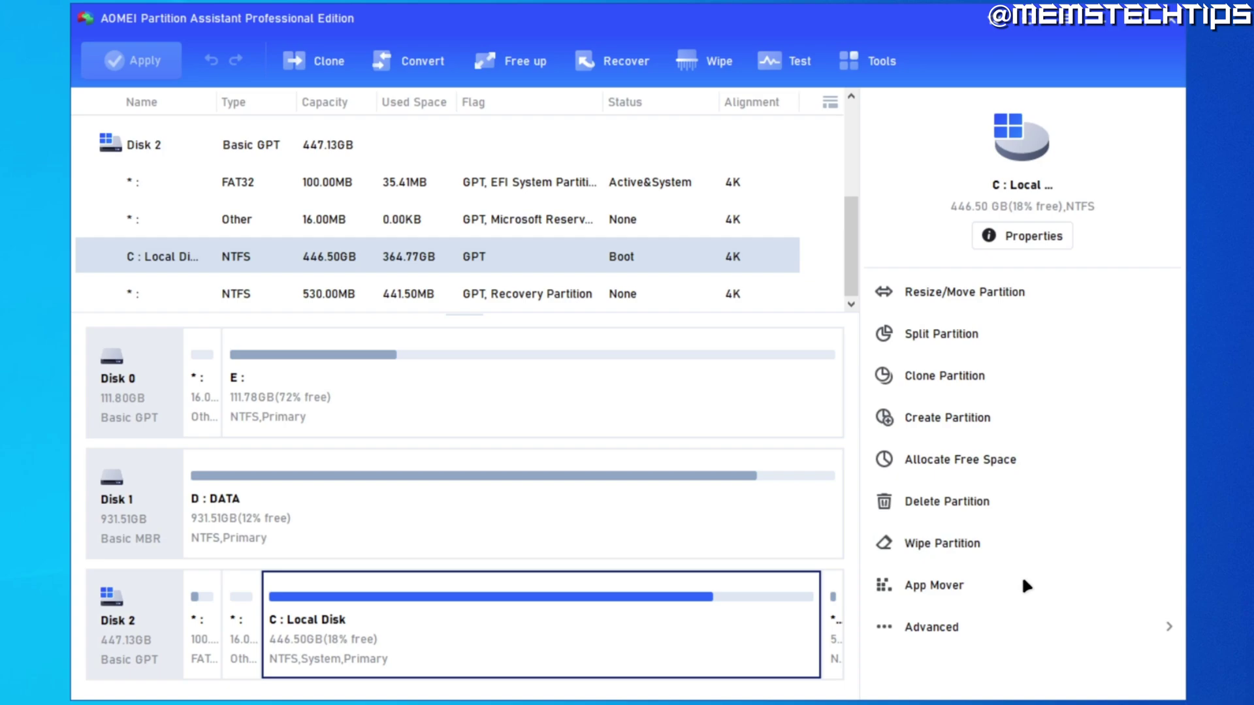
# - Browse the advanced partition operations, then the Clone and Convert dropdown options
pyautogui.click(959, 625)
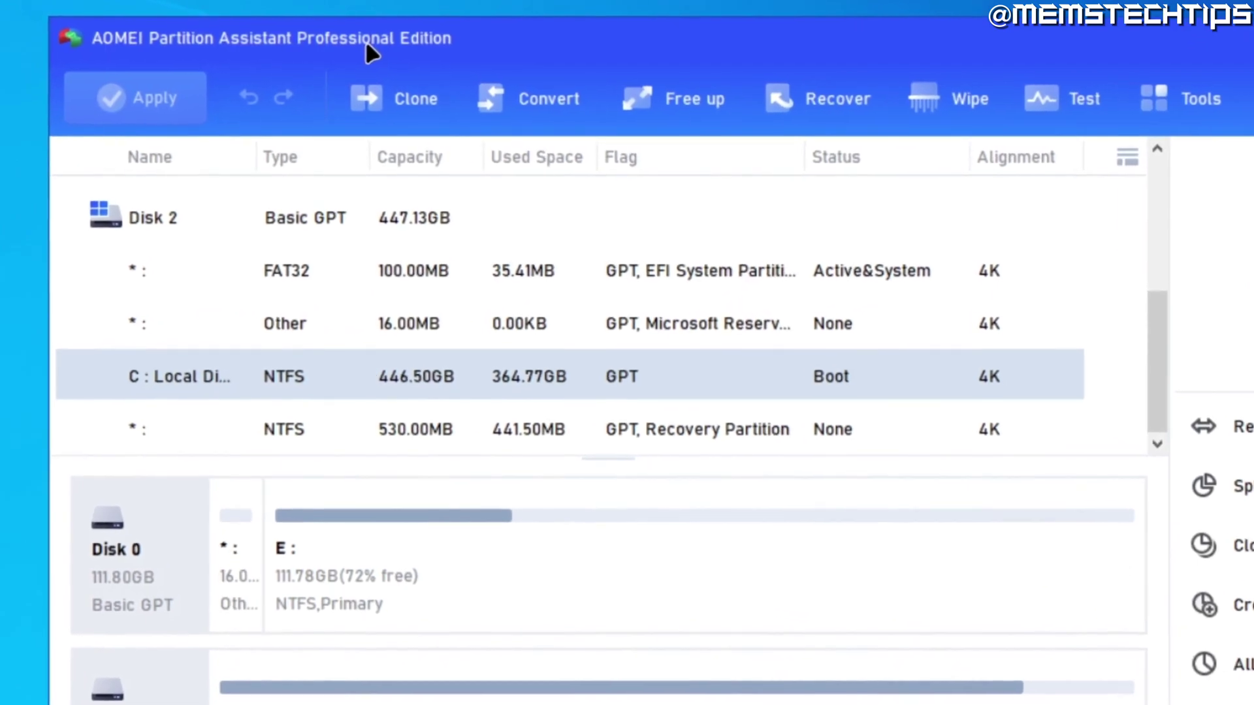
pyautogui.click(421, 108)
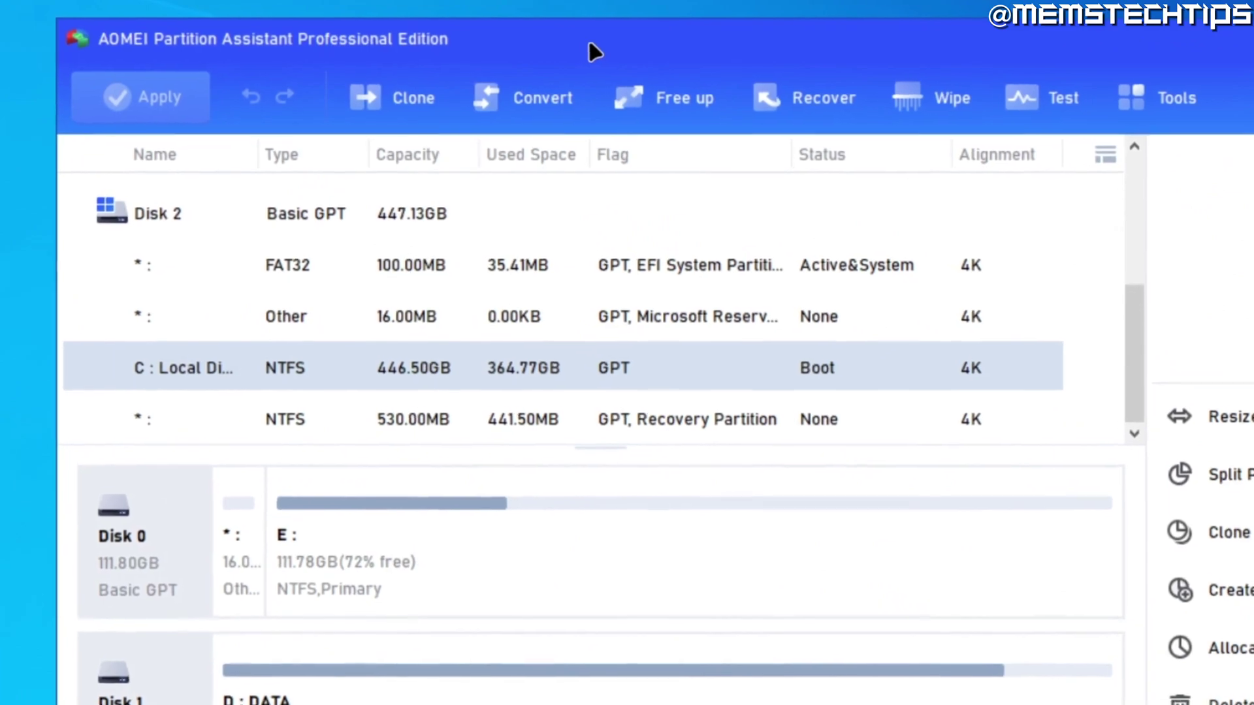
pyautogui.click(619, 130)
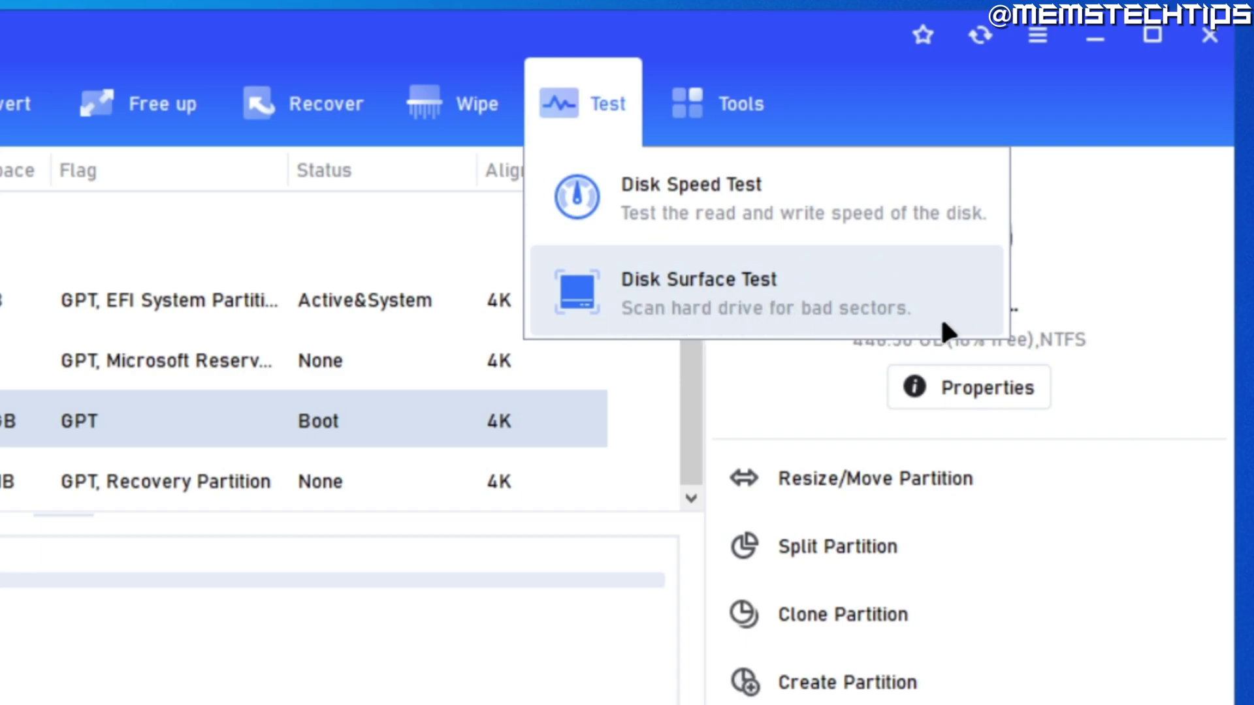
pyautogui.moveTo(1162, 97)
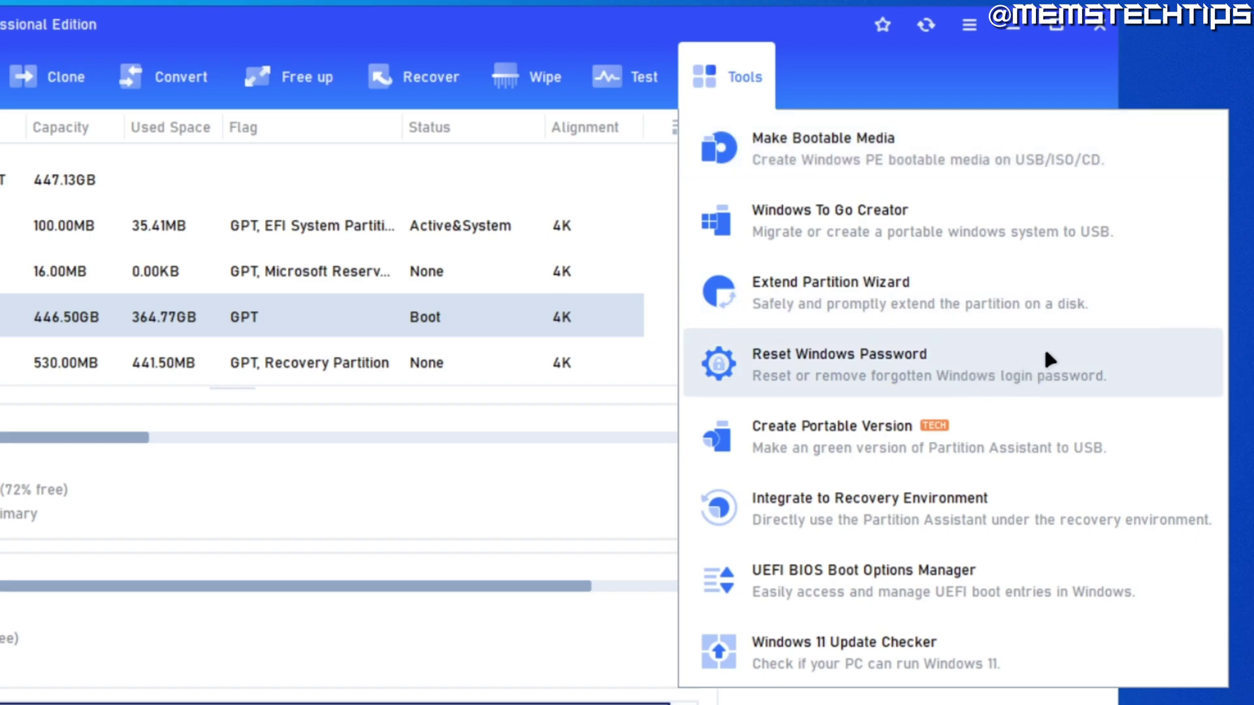
# - Bring up the UEFI BIOS Boot Options Manager showing Windows Boot Manager's details
pyautogui.click(974, 568)
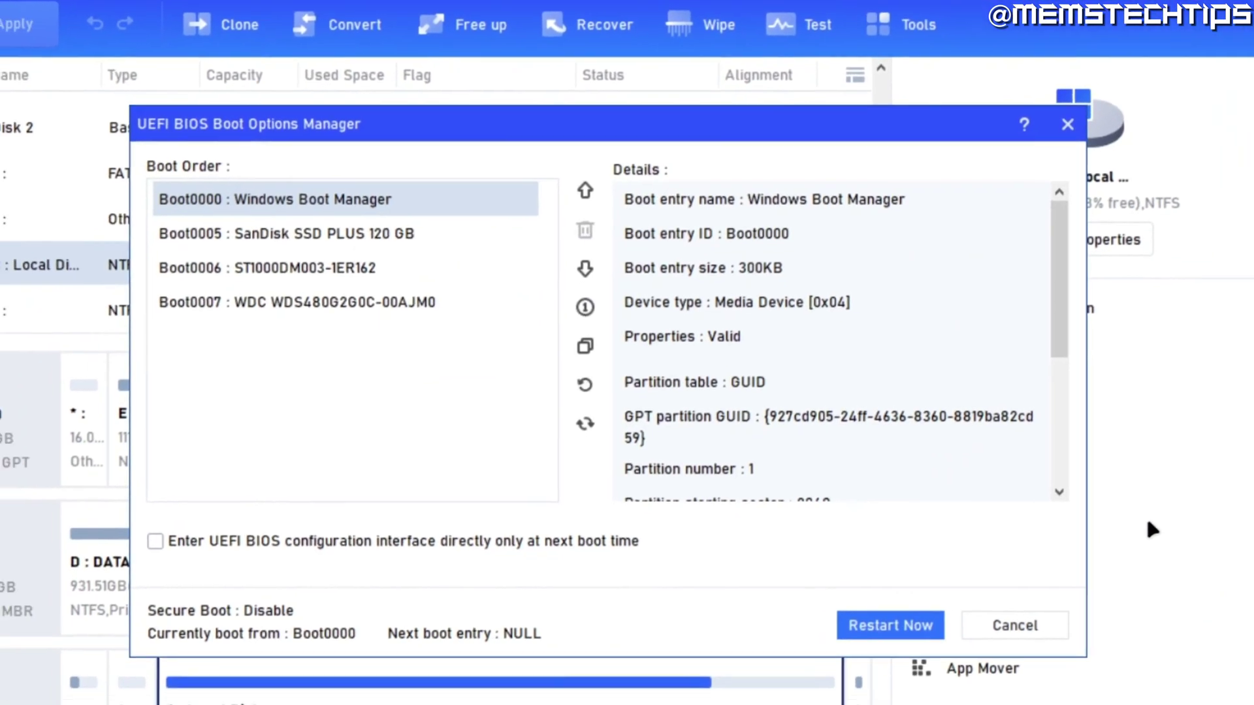